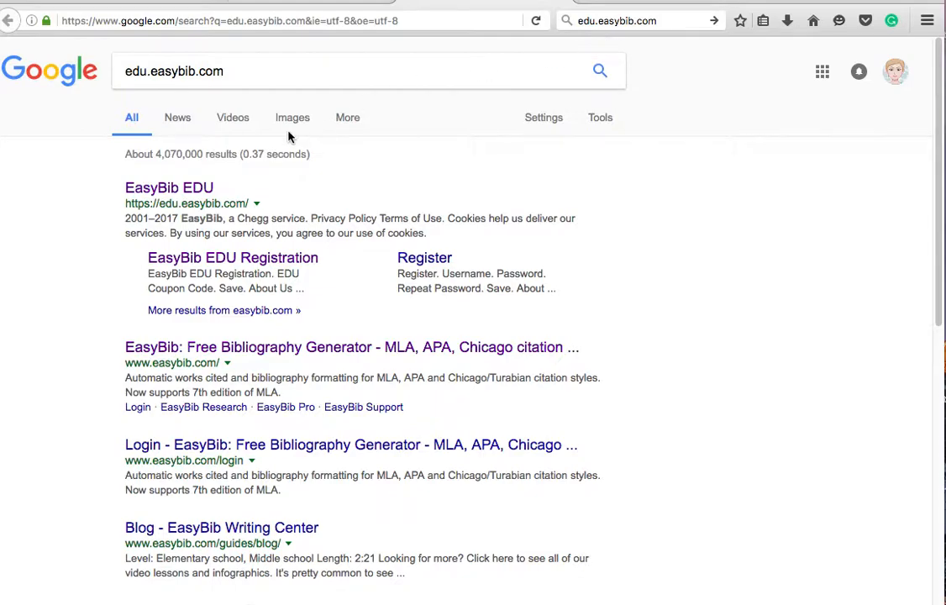
# Step: Open the EasyBib EDU result at the top of the Google results
pyautogui.click(177, 191)
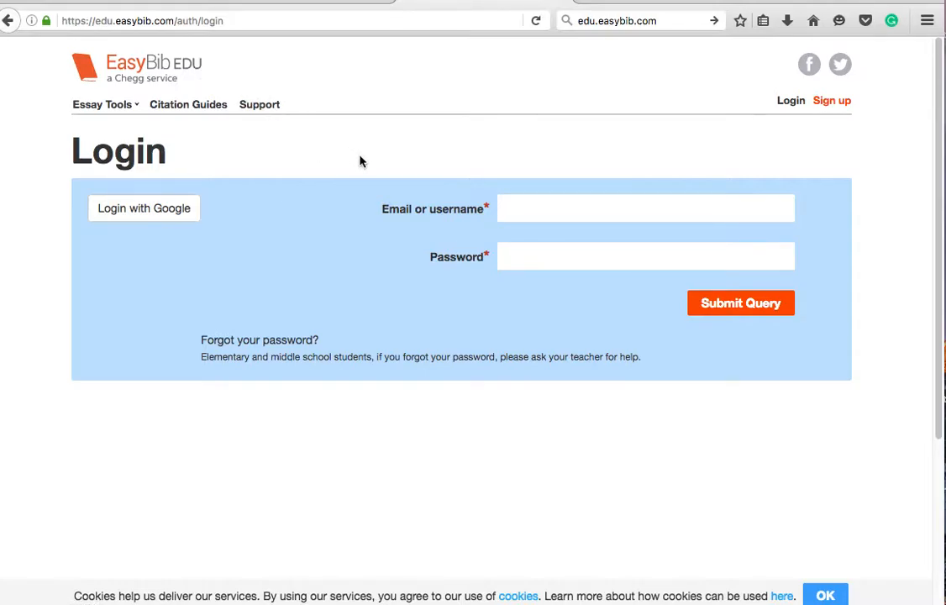
# Step: Enter the account username, correcting a typo, and the password on the EasyBib EDU login form
pyautogui.click(509, 209)
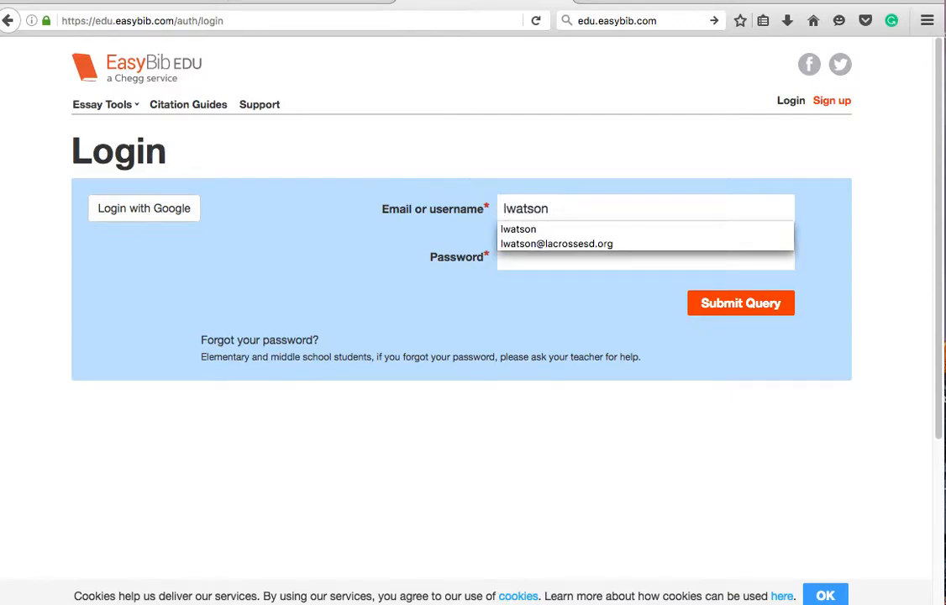
pyautogui.write('435')
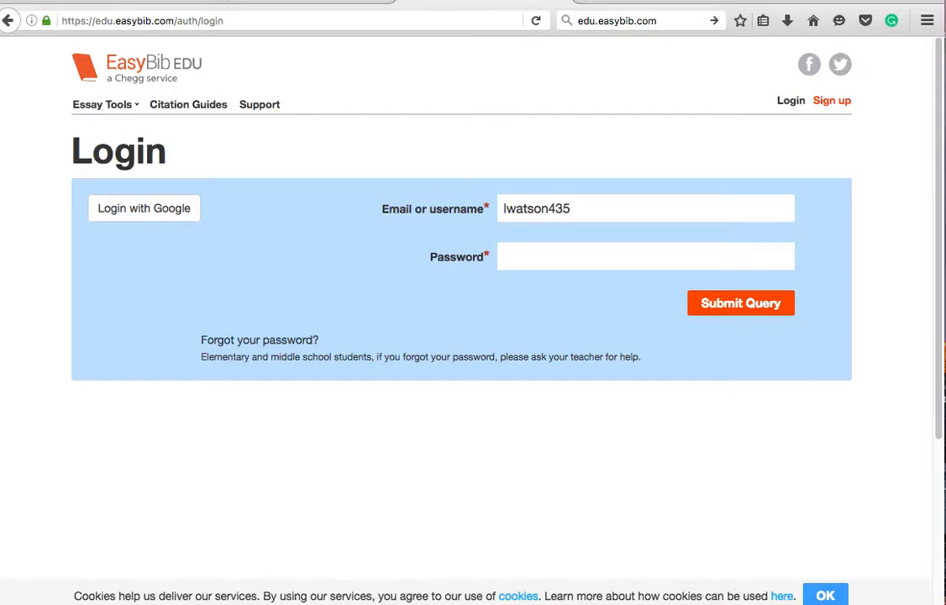
pyautogui.press('BackSpace')
pyautogui.press('BackSpace')
pyautogui.press('BackSpace')
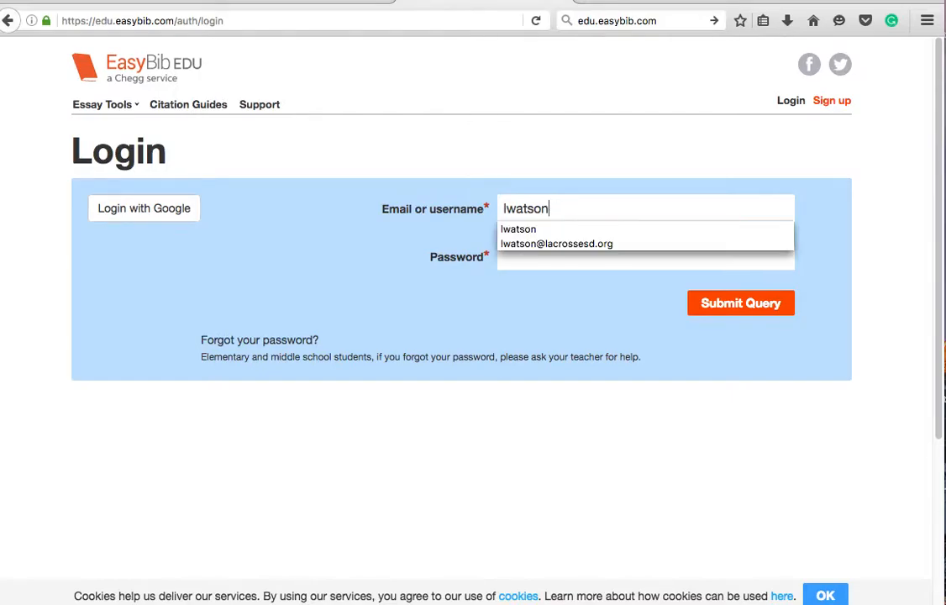
pyautogui.click(509, 261)
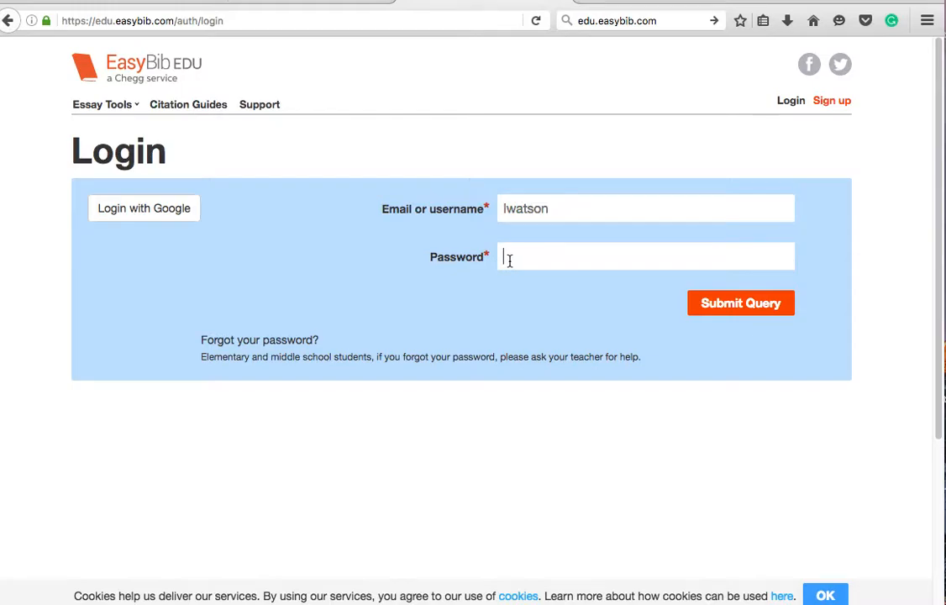
pyautogui.write('••••••••••')
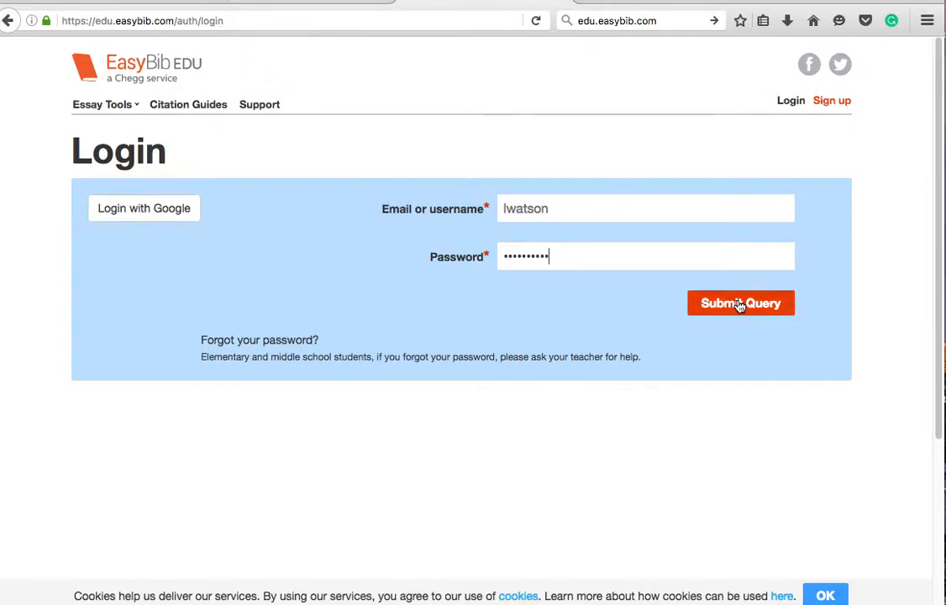
# Step: Enter and save the school's EDU coupon code on the sign-up page to reach the Register form
pyautogui.click(831, 102)
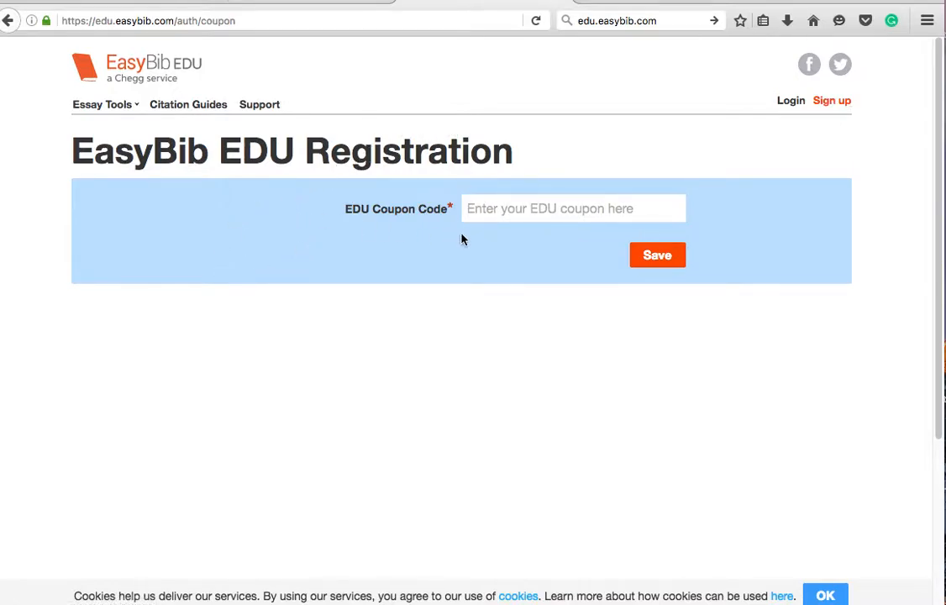
pyautogui.click(494, 215)
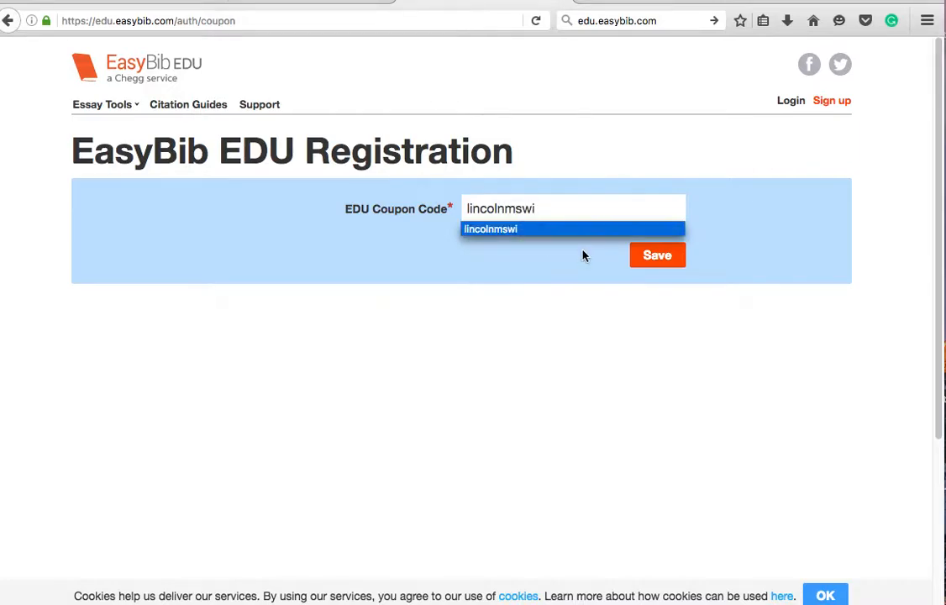
pyautogui.click(652, 260)
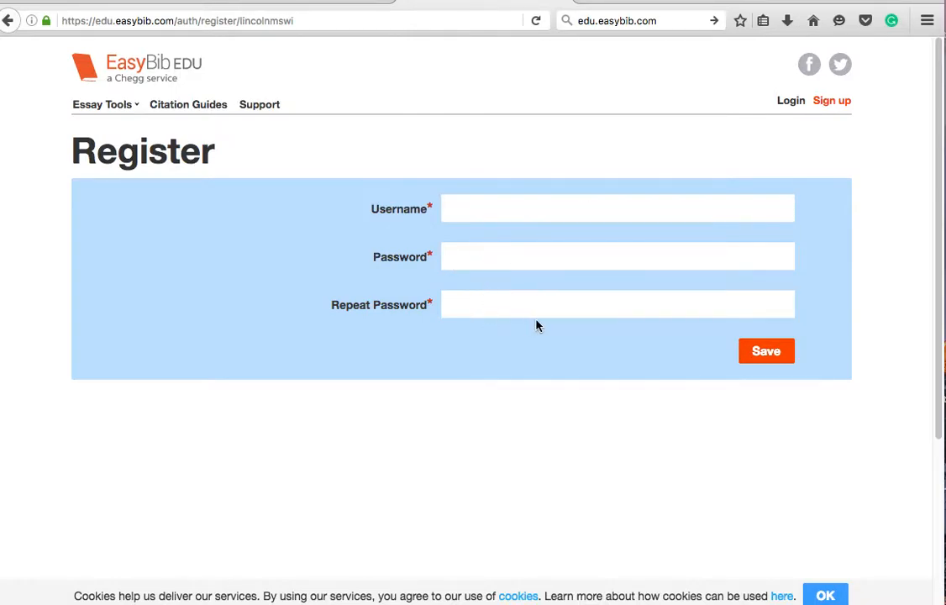
# Step: Log in with the saved username and the account password
pyautogui.click(793, 102)
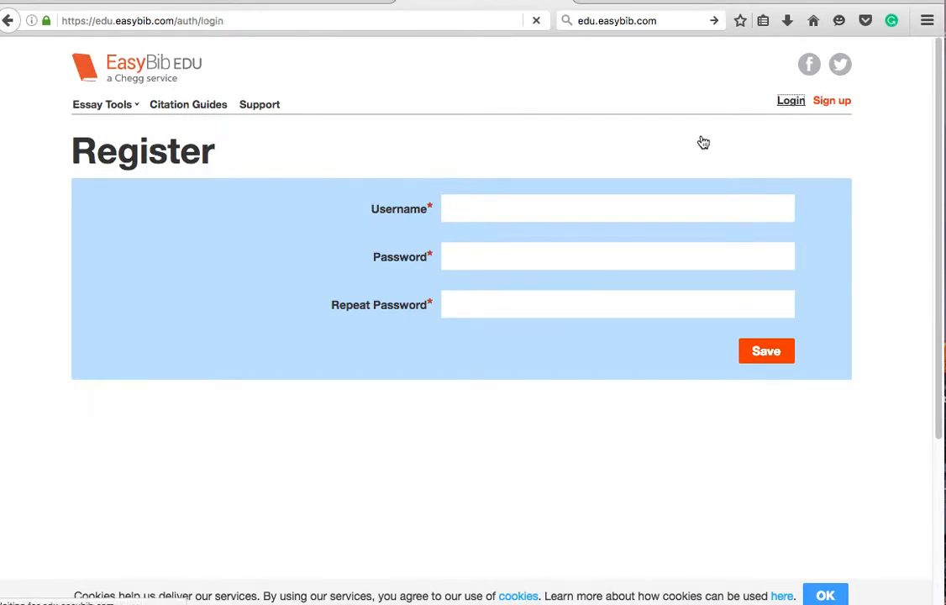
pyautogui.click(516, 216)
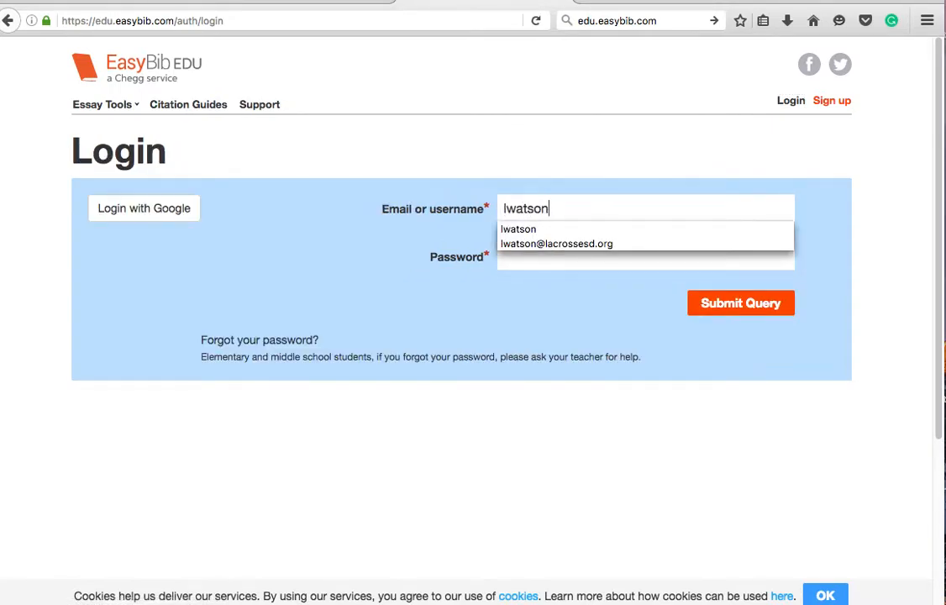
pyautogui.click(518, 228)
pyautogui.click(517, 250)
pyautogui.write('••••••••••')
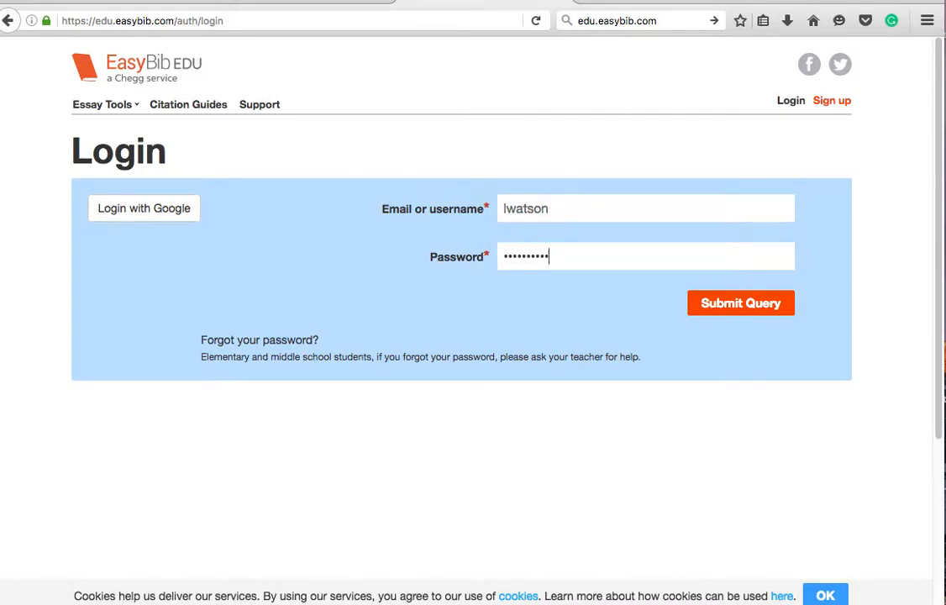
pyautogui.click(718, 303)
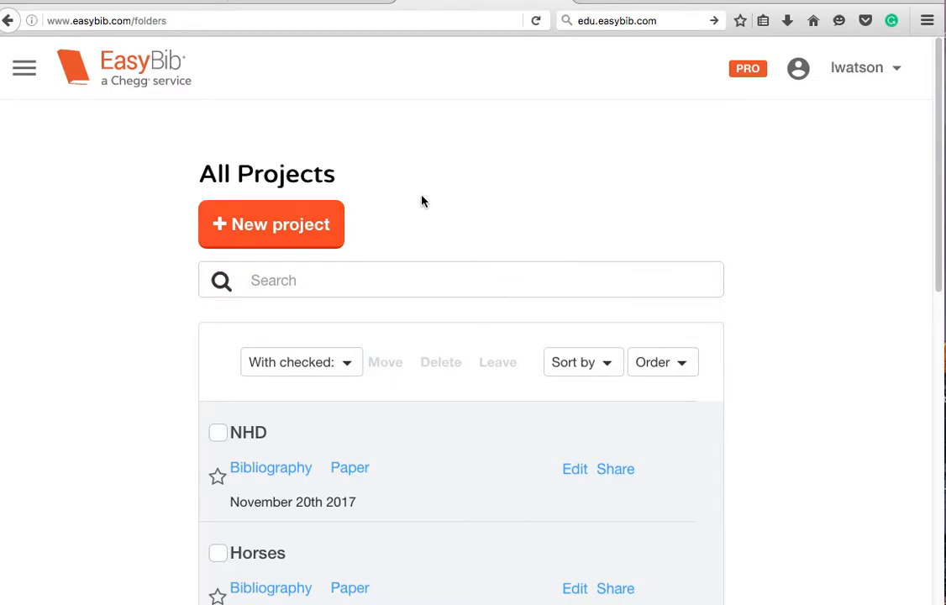
# Step: Start a new project from the All Projects page, opening a blank Create Project form
pyautogui.scroll(-5, 422, 200)
pyautogui.scroll(3, 421, 200)
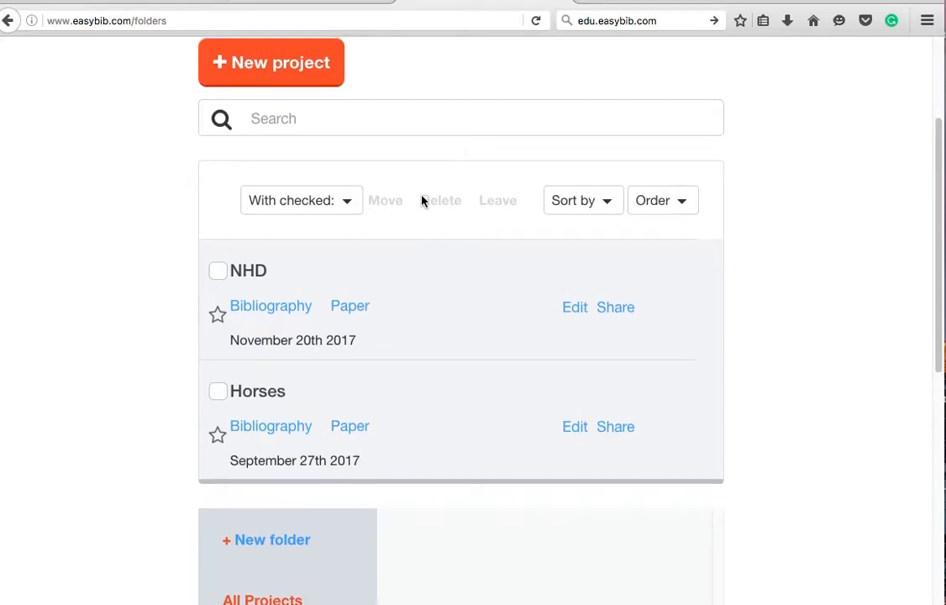
pyautogui.scroll(1, 422, 201)
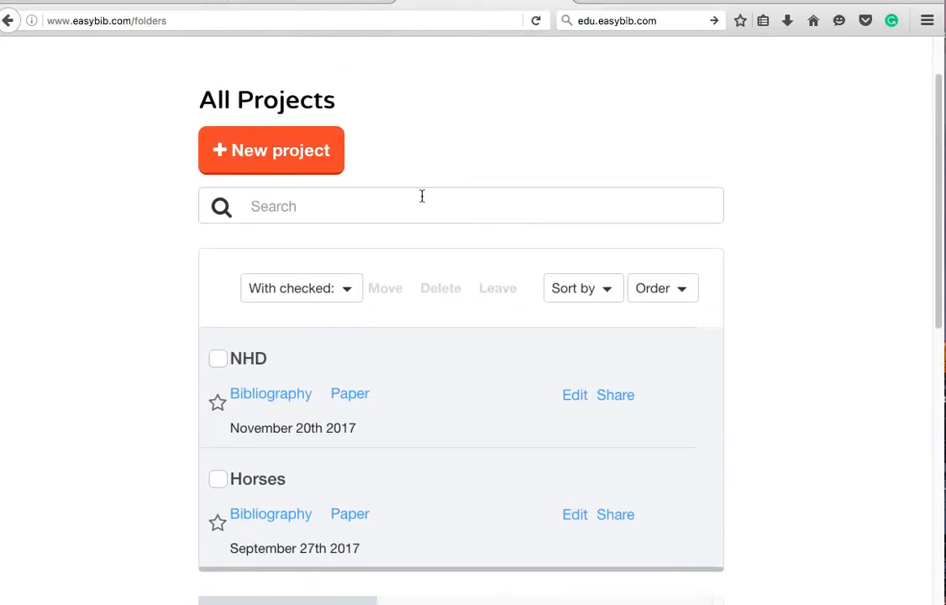
pyautogui.click(276, 152)
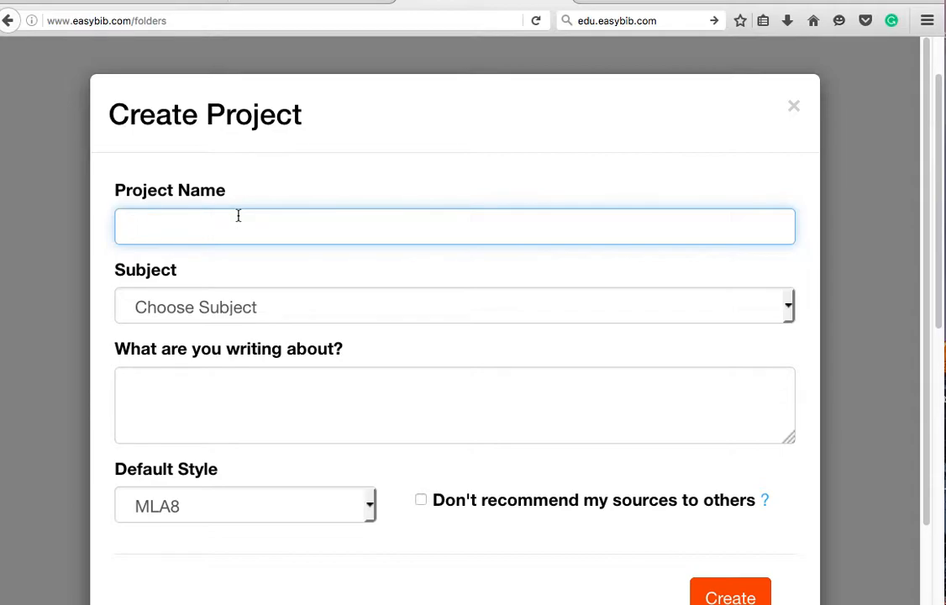
# Step: Create a project named 'Helen Keller' with no subject and MLA8 as the default style
pyautogui.write('Helen Keller')
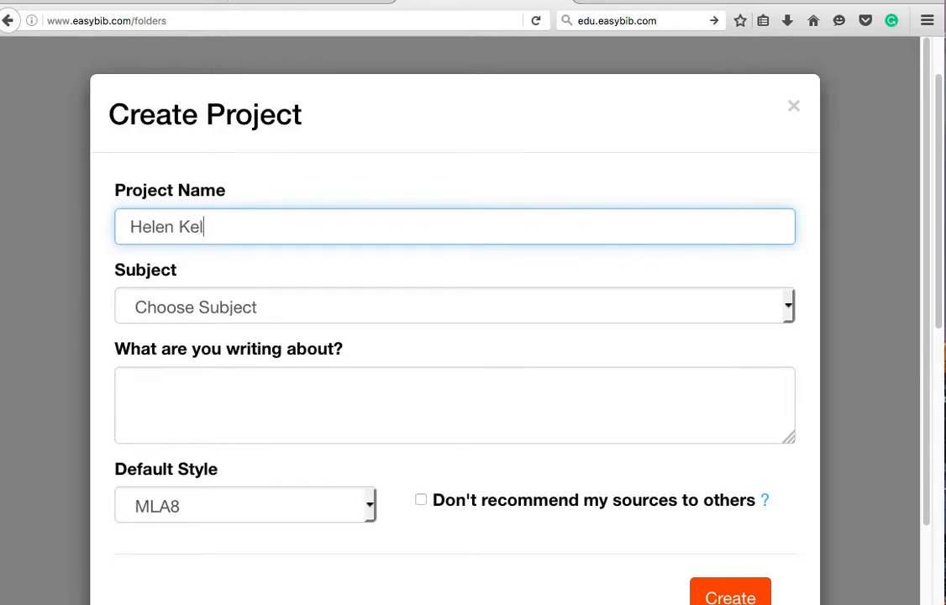
pyautogui.click(178, 308)
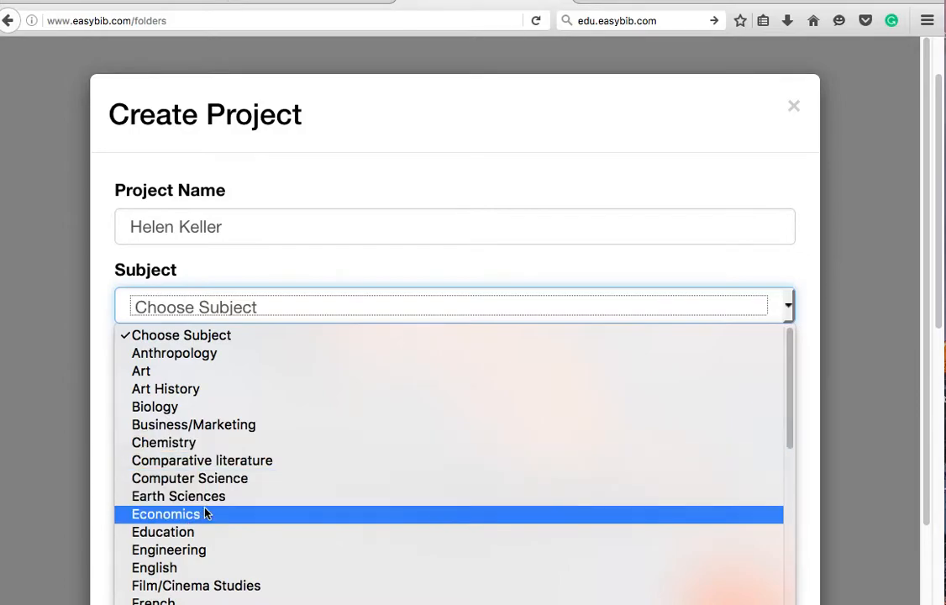
pyautogui.click(372, 163)
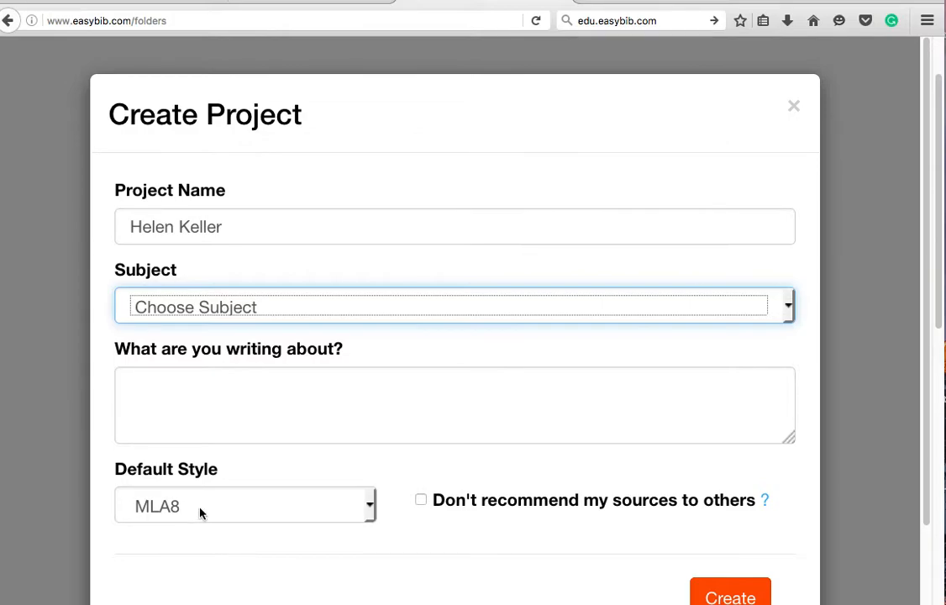
pyautogui.moveTo(221, 471); pyautogui.dragTo(135, 486)
pyautogui.click(363, 508)
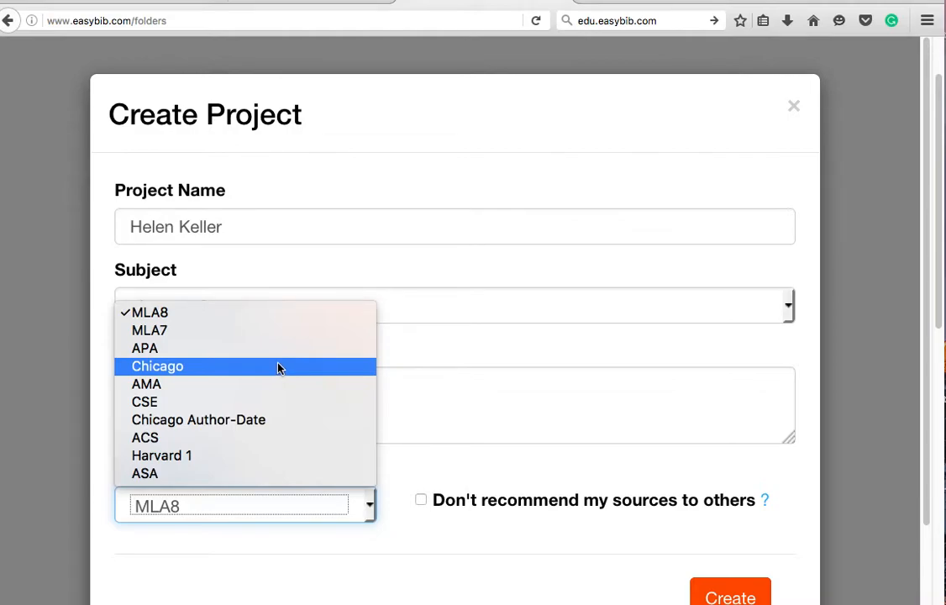
pyautogui.click(281, 317)
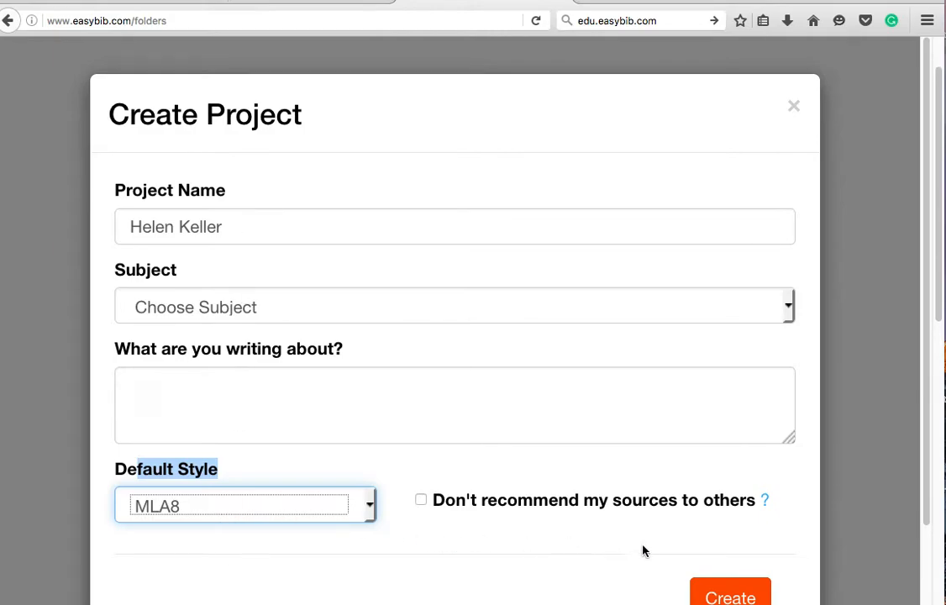
pyautogui.click(714, 597)
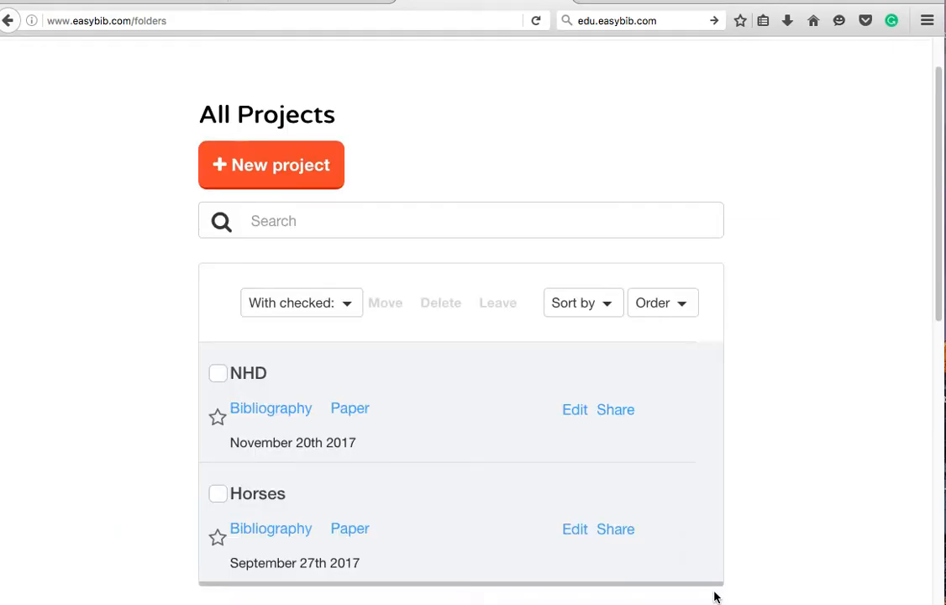
# Step: View the empty Helen Keller bibliography, then return to My Projects
pyautogui.scroll(-3, 639, 455)
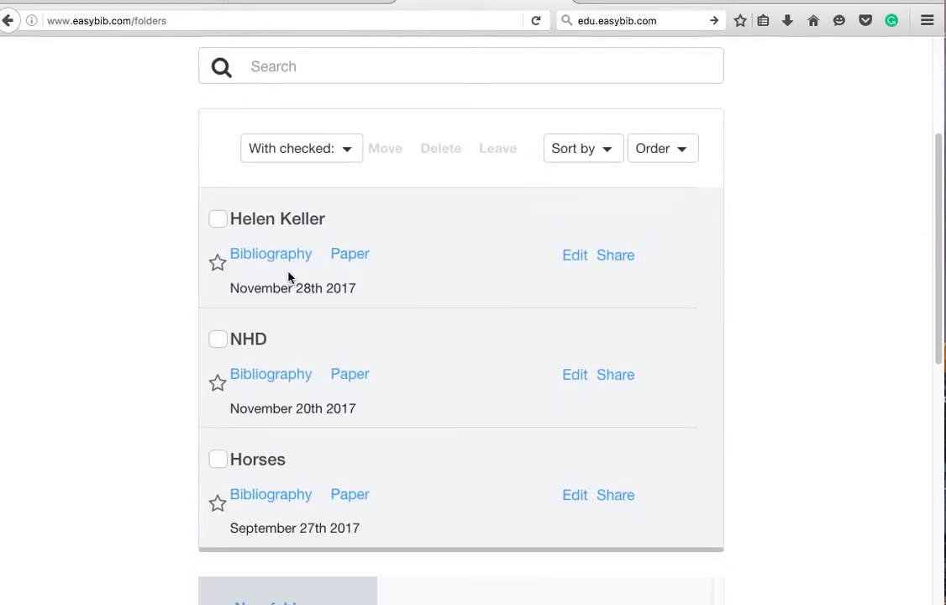
pyautogui.click(272, 261)
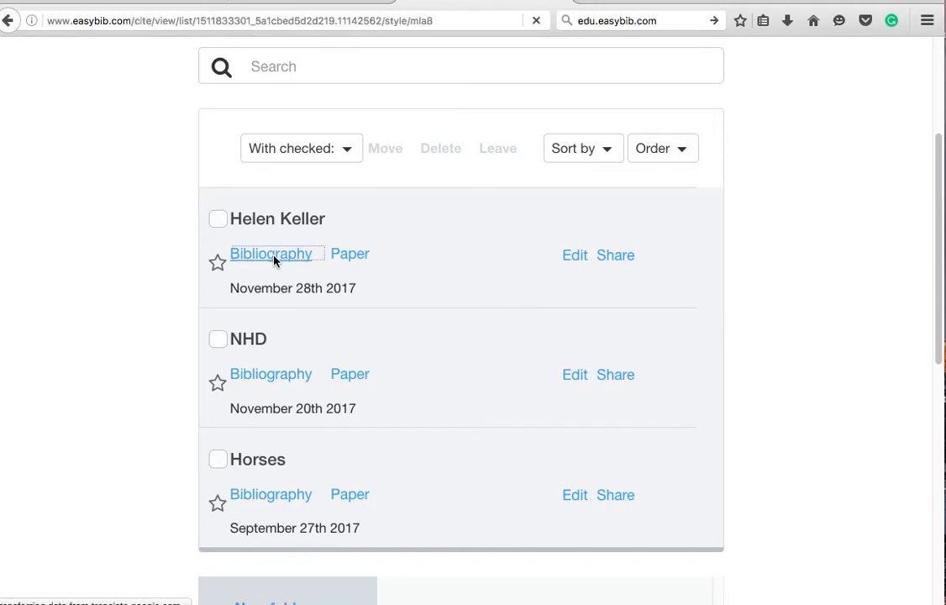
pyautogui.scroll(-5, 275, 262)
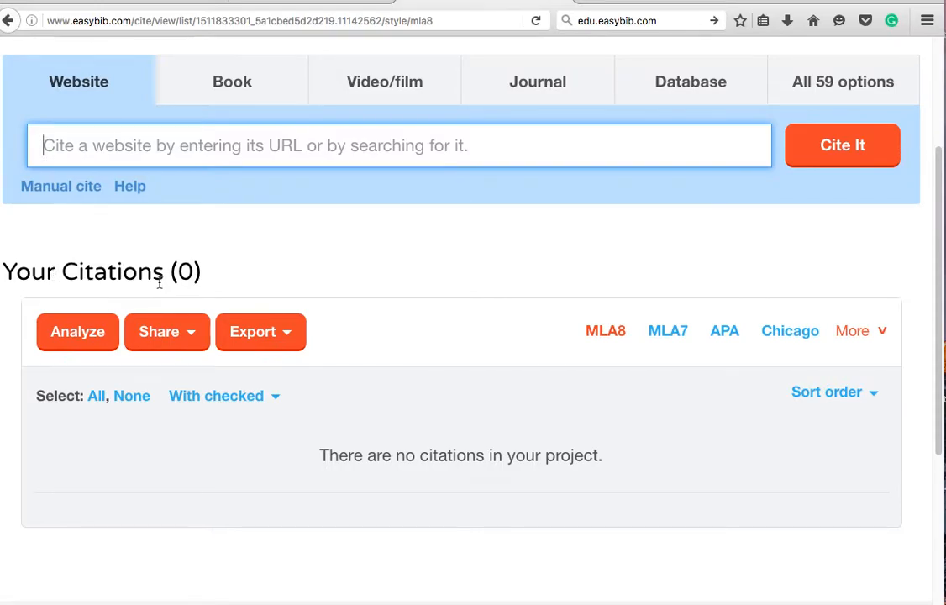
pyautogui.scroll(3, 387, 267)
pyautogui.scroll(-1, 386, 262)
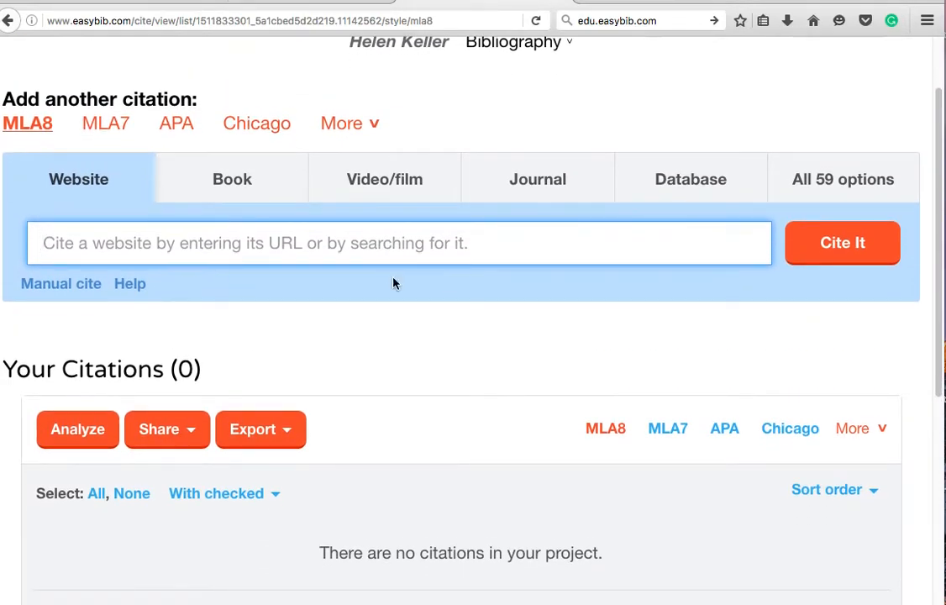
pyautogui.scroll(2, 405, 356)
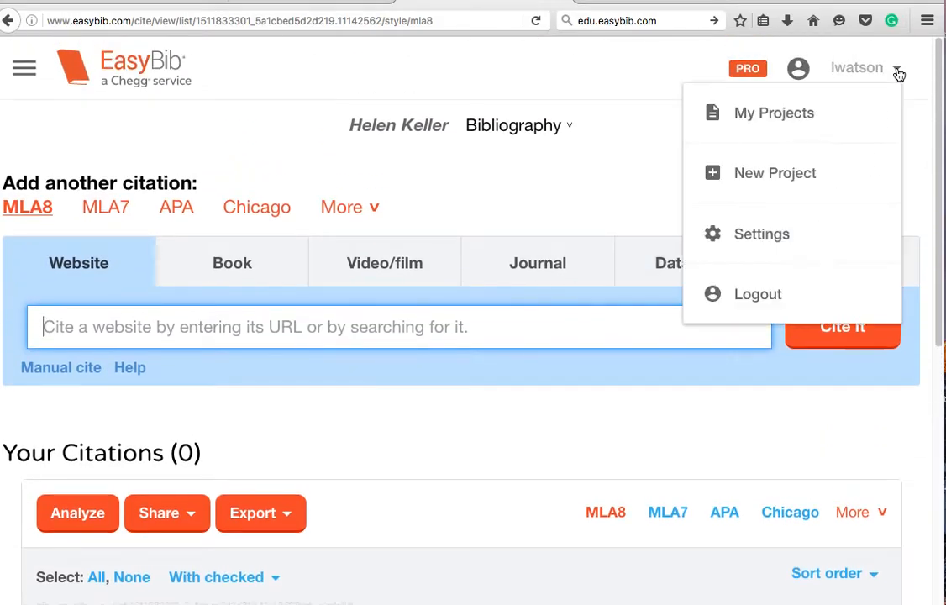
pyautogui.click(777, 118)
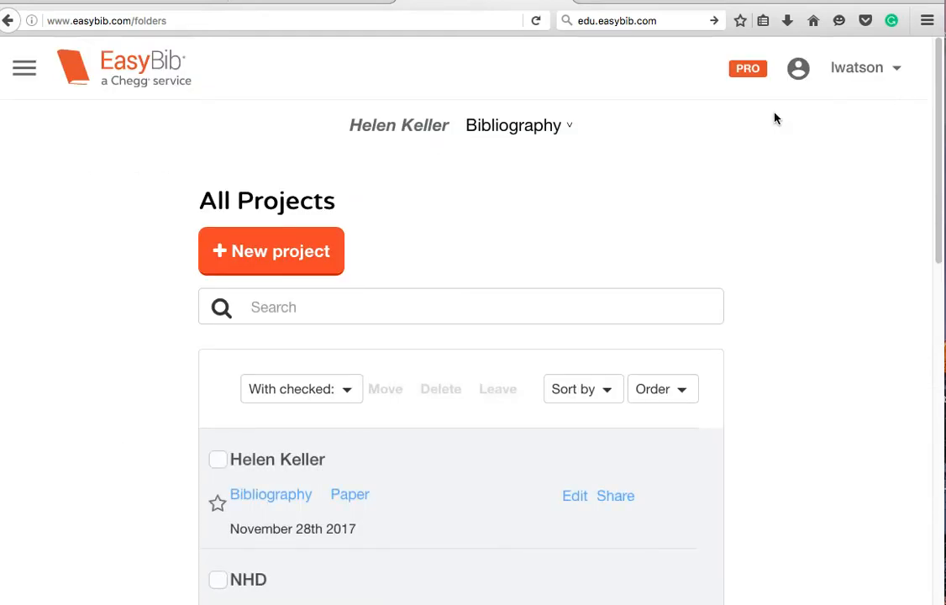
# Step: Open the Bibliography link under the NHD project
pyautogui.scroll(-5, 777, 118)
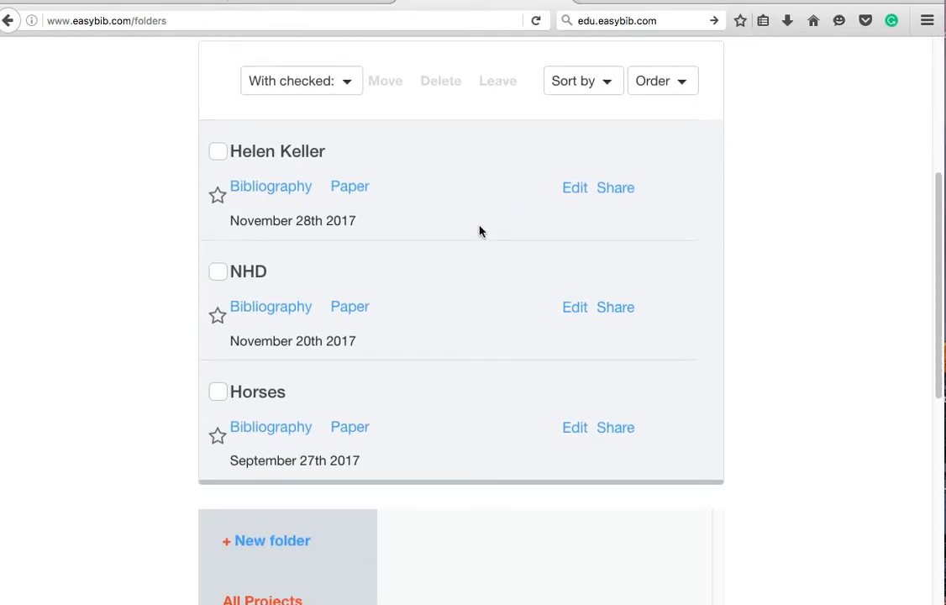
pyautogui.click(287, 307)
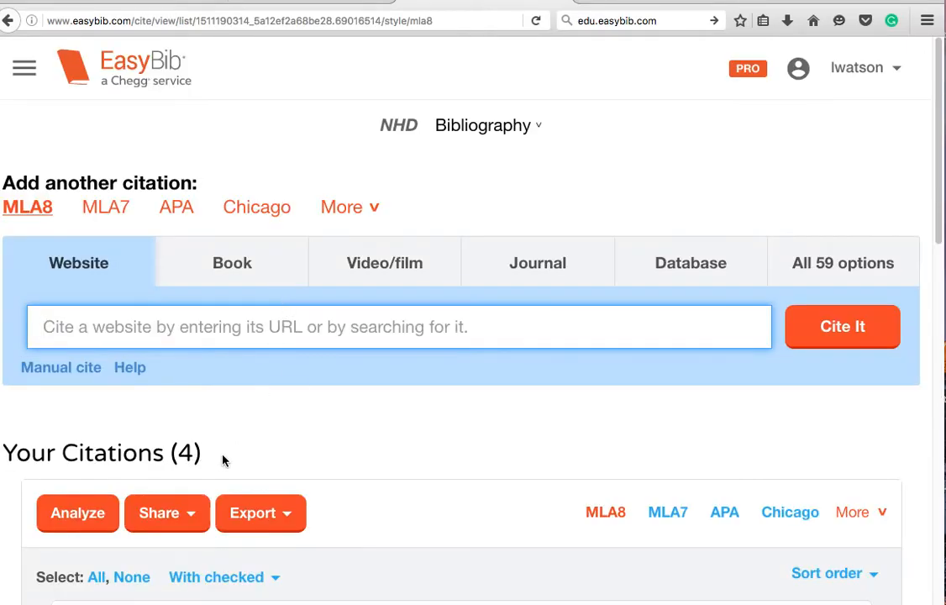
pyautogui.scroll(-5, 173, 450)
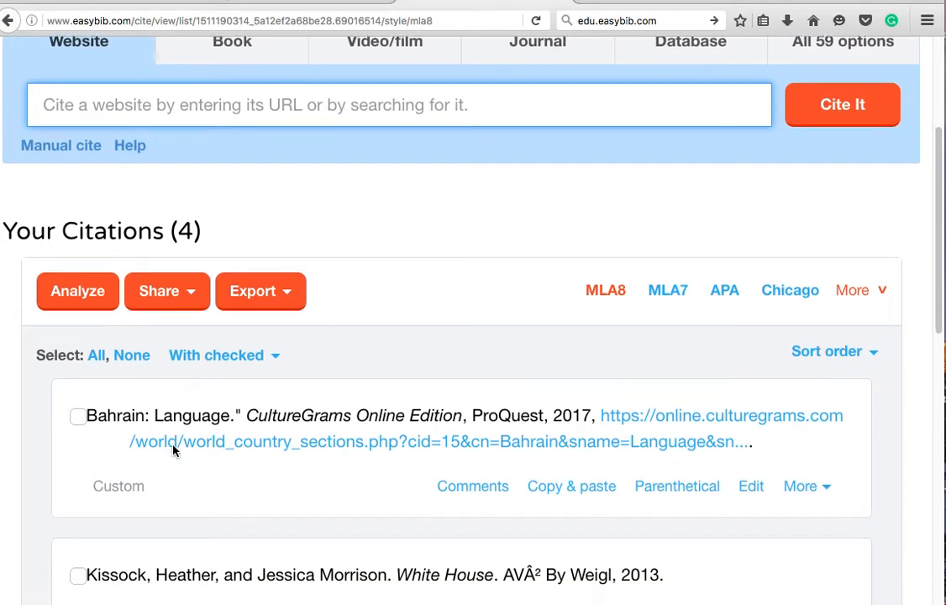
pyautogui.scroll(-2, 173, 451)
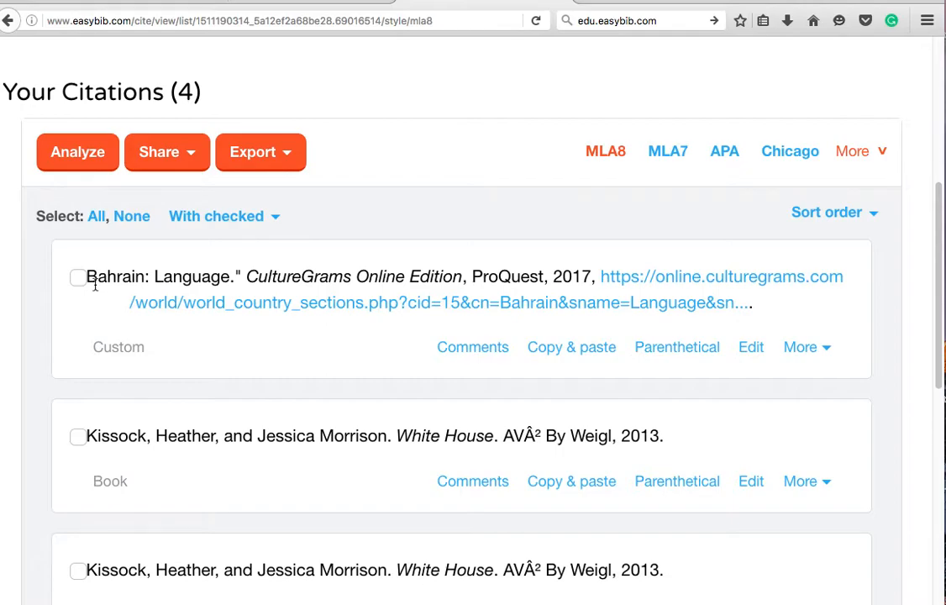
pyautogui.scroll(-3, 106, 286)
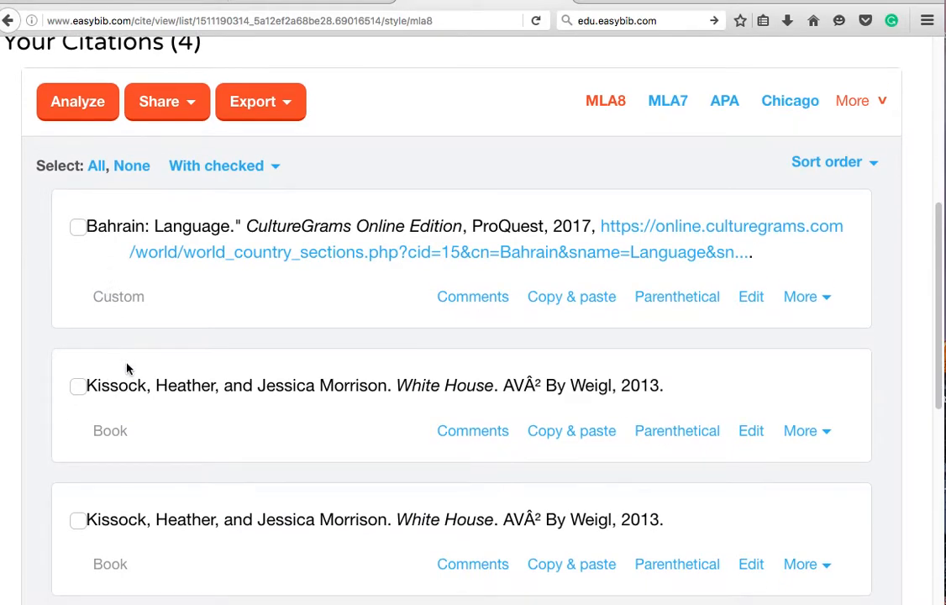
pyautogui.scroll(-4, 127, 369)
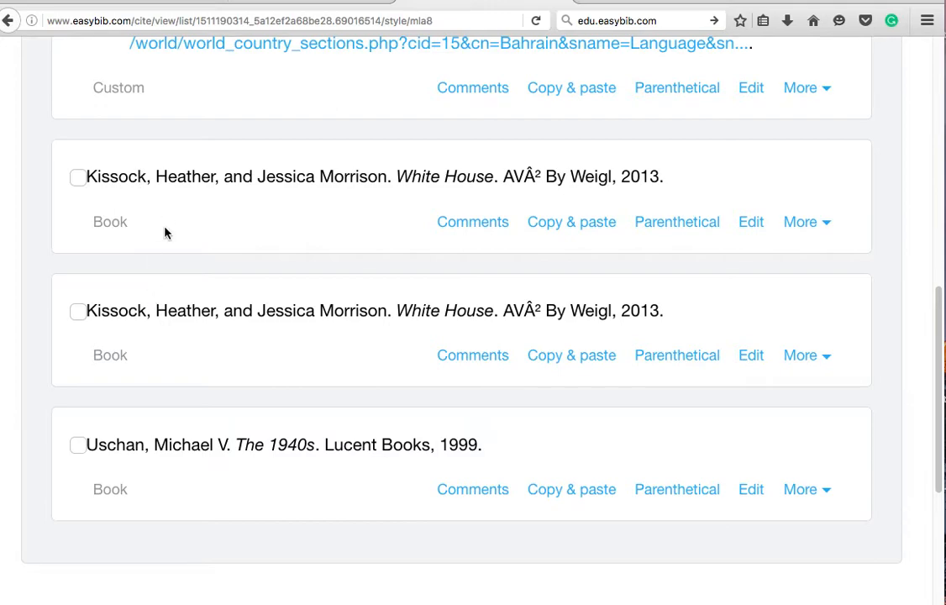
pyautogui.scroll(2, 169, 303)
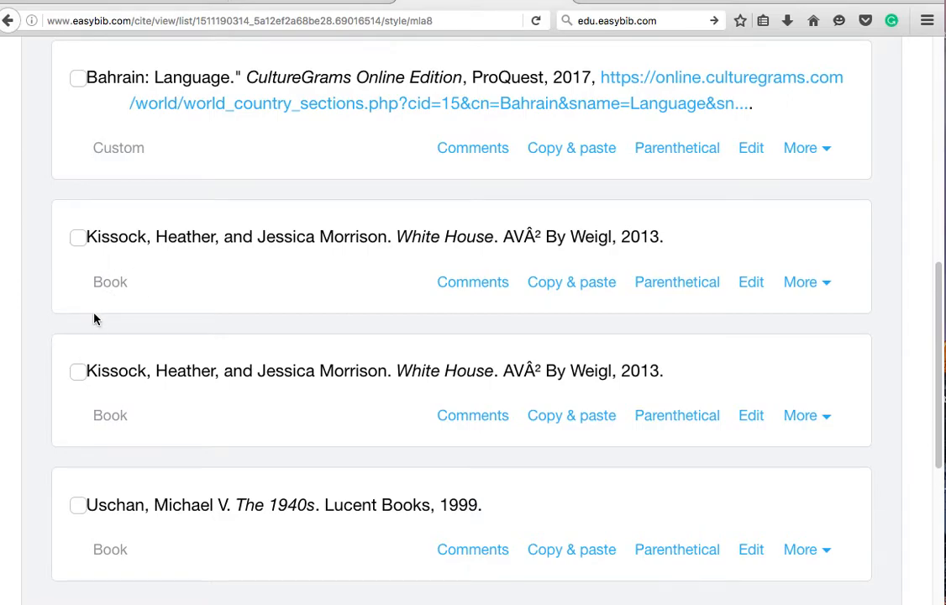
pyautogui.scroll(-2, 94, 319)
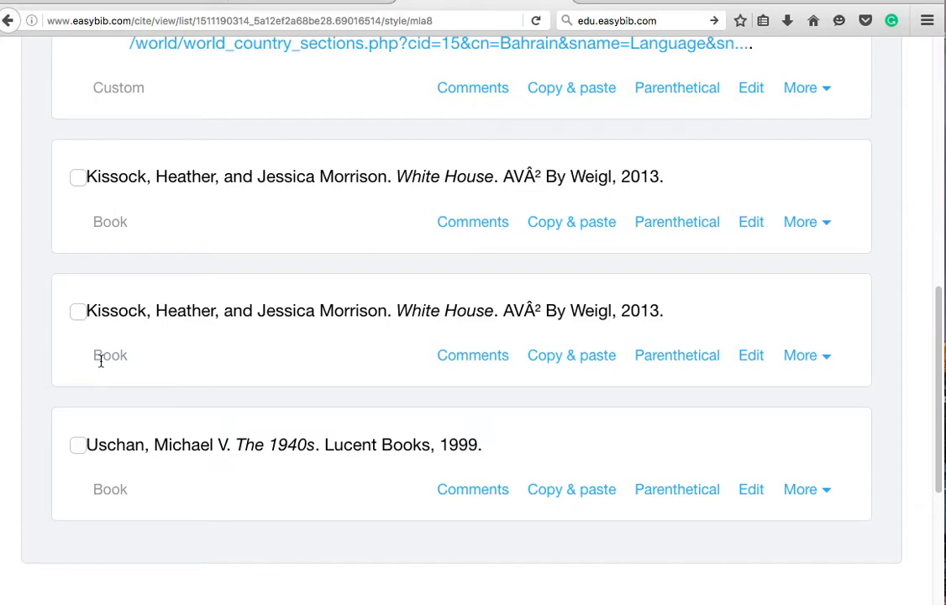
pyautogui.scroll(1, 100, 359)
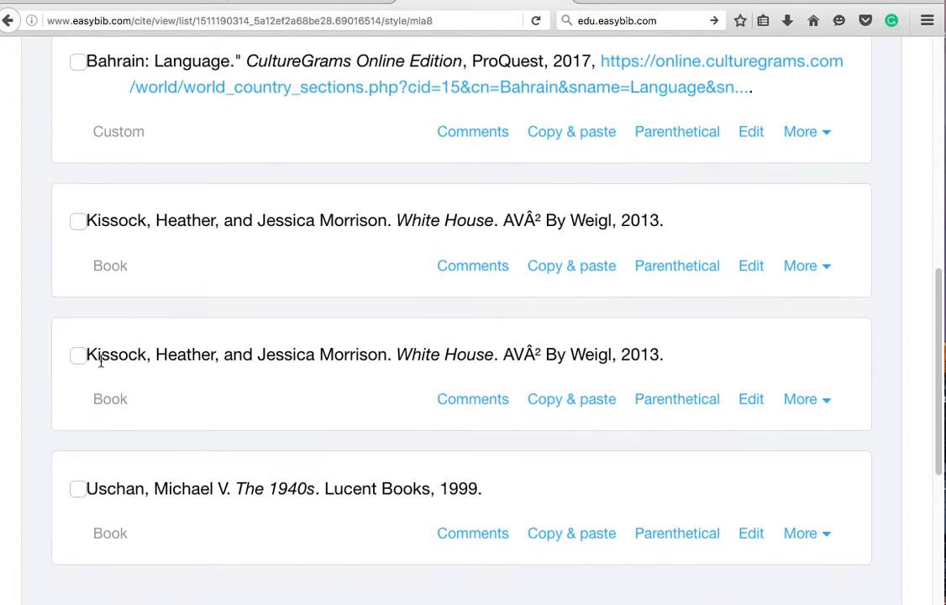
# Step: Delete the duplicate Kissock White House citation, leaving three NHD citations
pyautogui.click(78, 223)
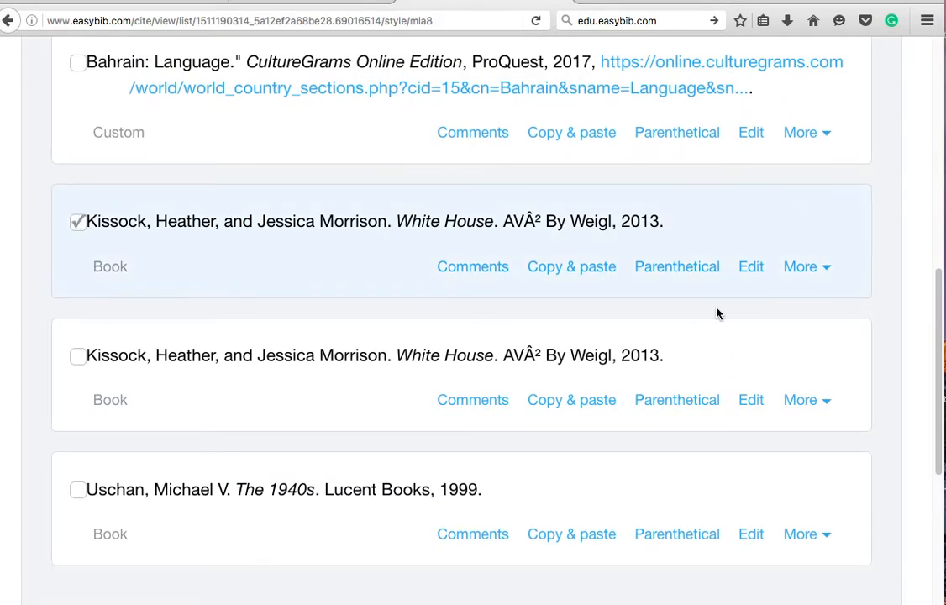
pyautogui.click(810, 276)
pyautogui.click(807, 317)
pyautogui.click(770, 212)
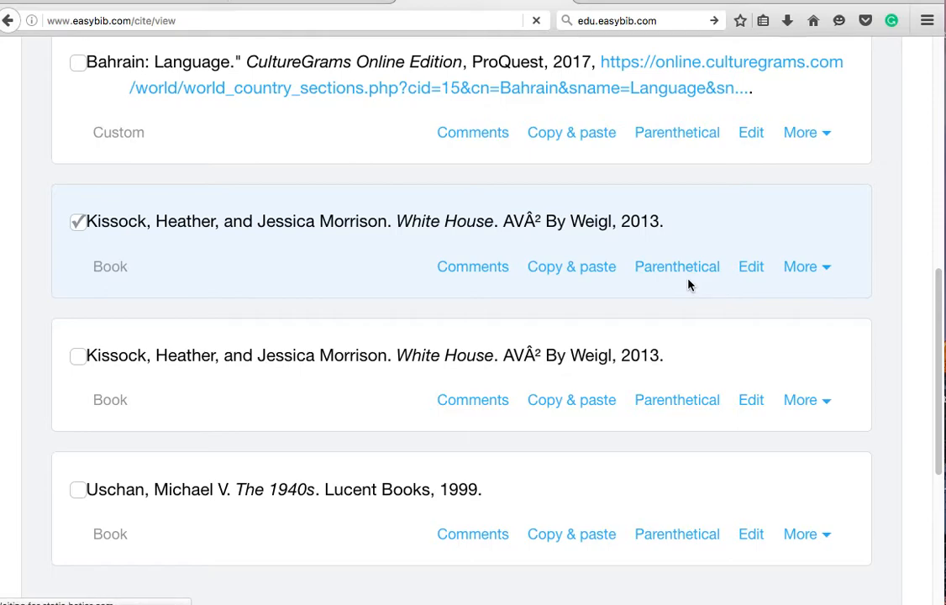
pyautogui.scroll(-5, 688, 284)
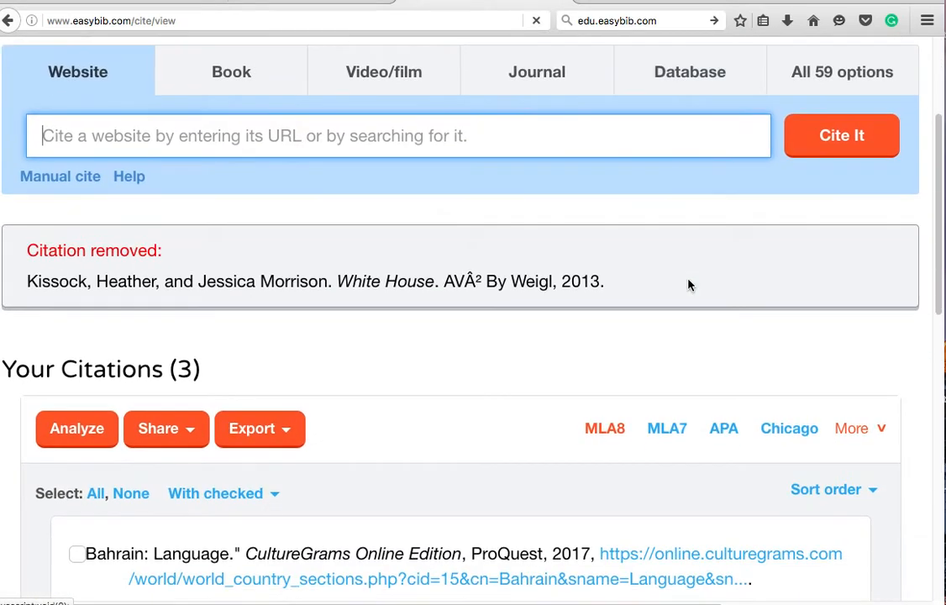
pyautogui.scroll(-5, 688, 286)
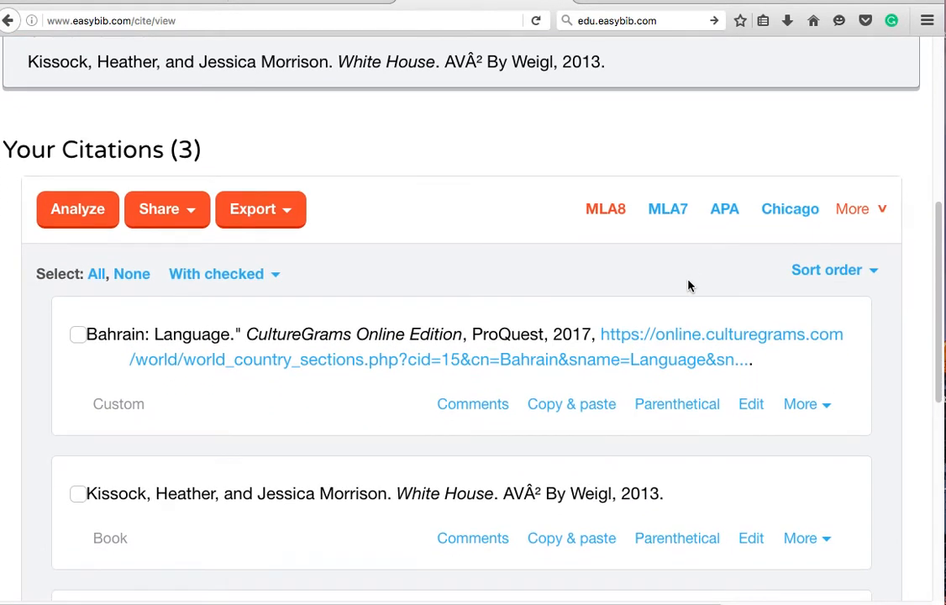
pyautogui.scroll(-1, 688, 286)
pyautogui.scroll(-1, 688, 286)
pyautogui.scroll(2, 688, 286)
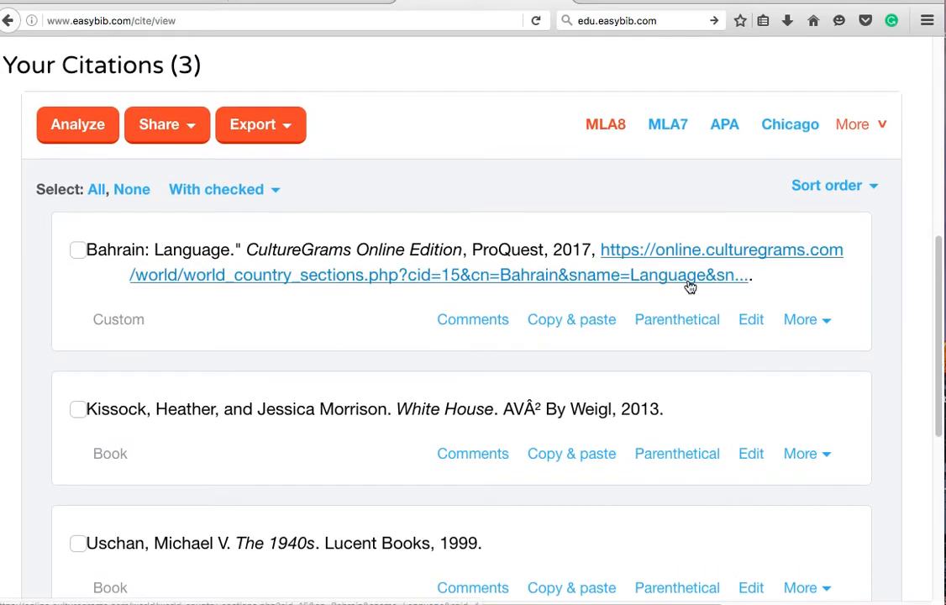
# Step: Export the three NHD citations as an HTML Works Cited page, then return to the citation list
pyautogui.click(285, 129)
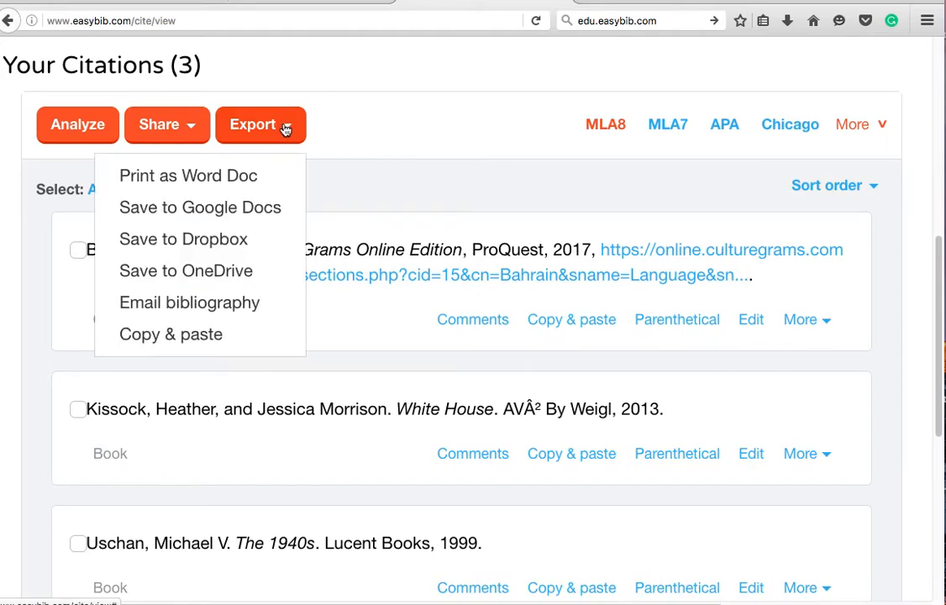
pyautogui.click(204, 337)
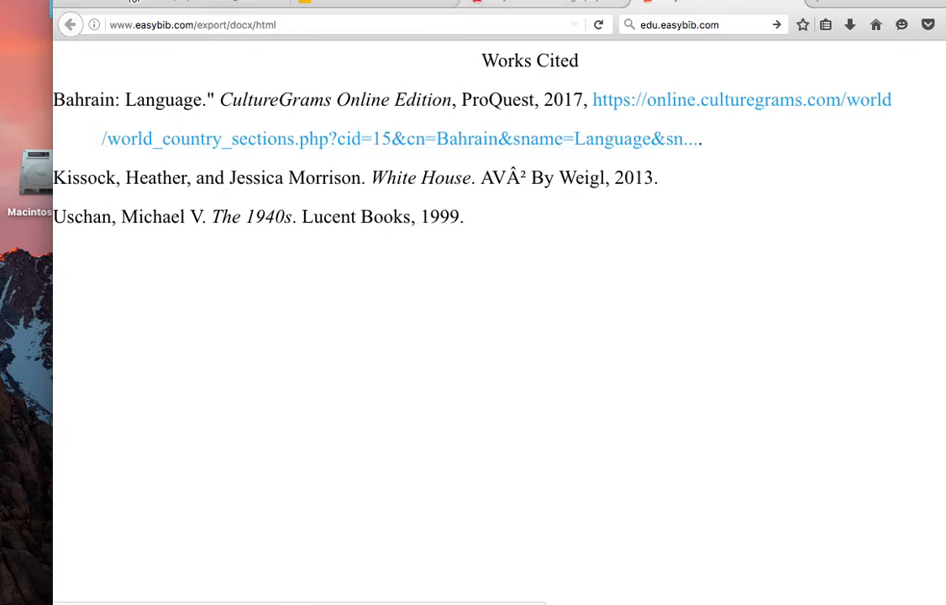
pyautogui.click(523, 3)
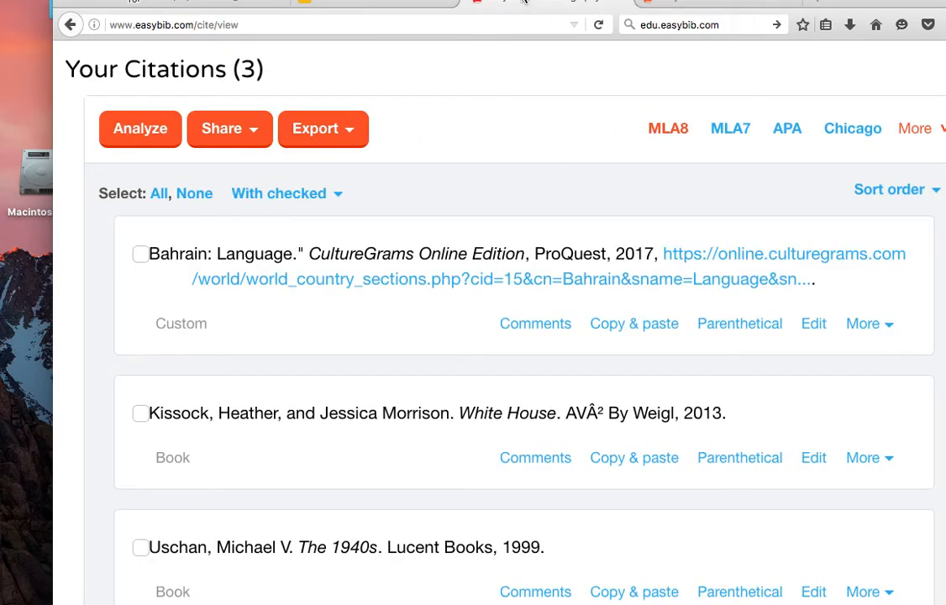
pyautogui.scroll(-2, 379, 254)
pyautogui.scroll(5, 378, 254)
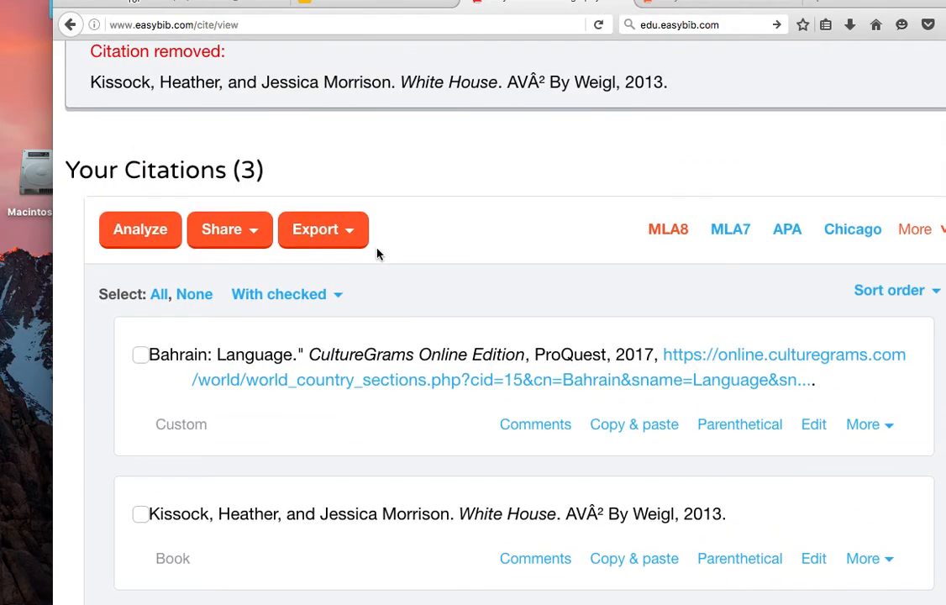
pyautogui.scroll(5, 377, 254)
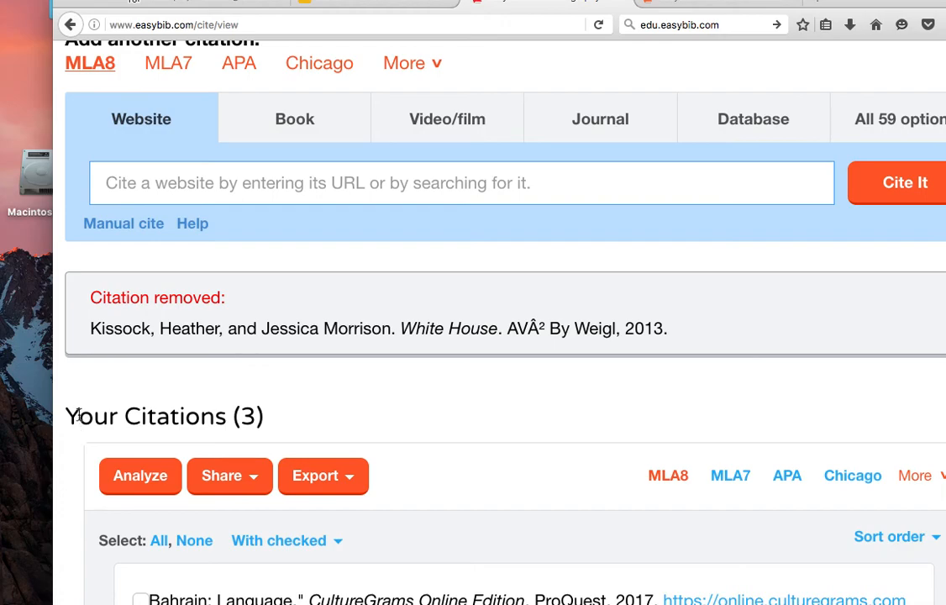
pyautogui.hscroll(3, 78, 414)
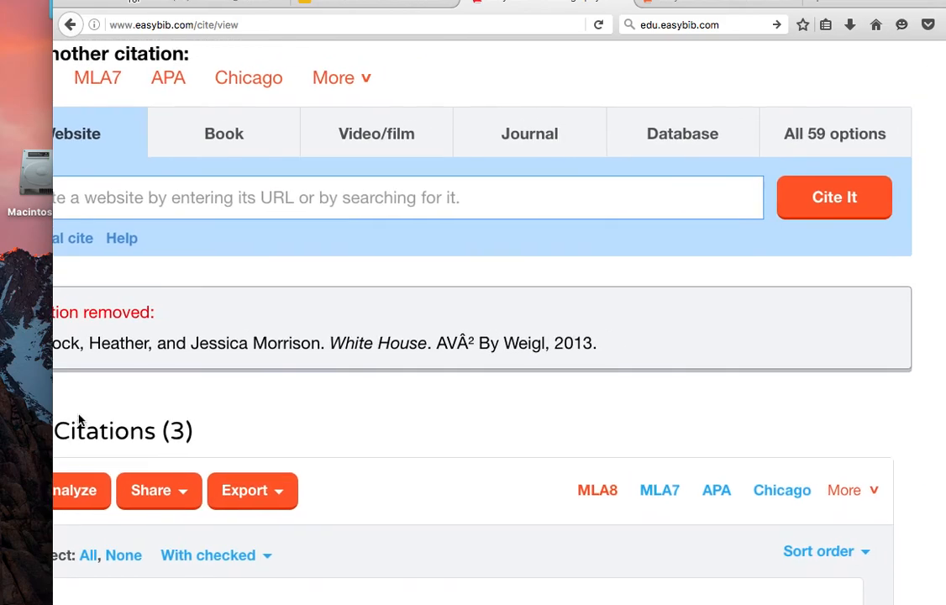
pyautogui.hscroll(-3, 79, 420)
pyautogui.scroll(2, 79, 420)
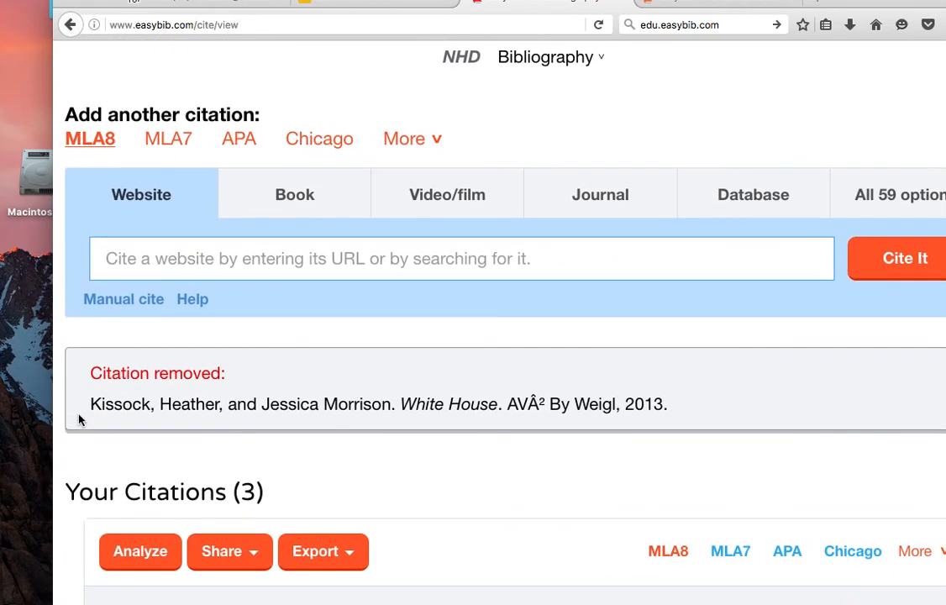
pyautogui.scroll(2, 80, 420)
pyautogui.hscroll(3, 80, 421)
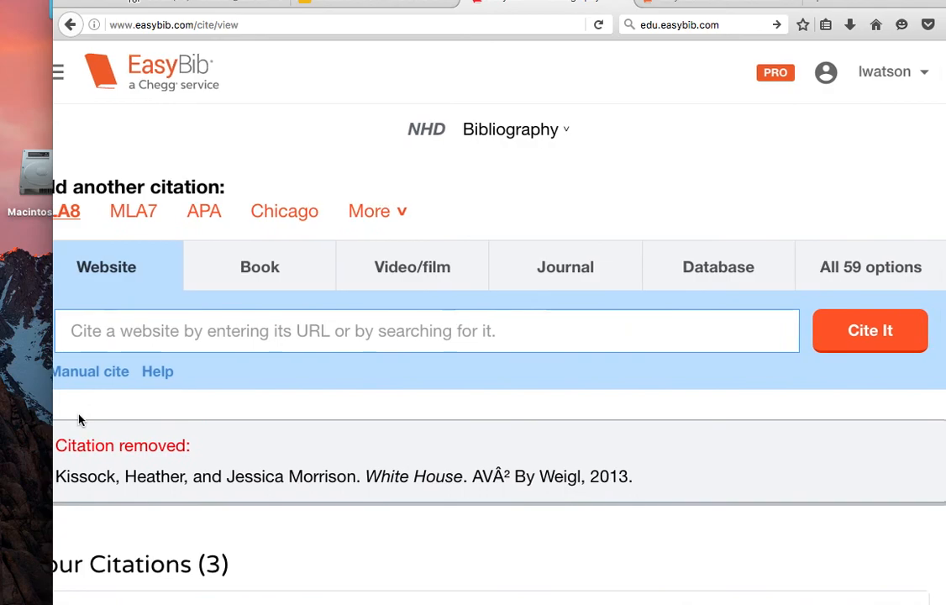